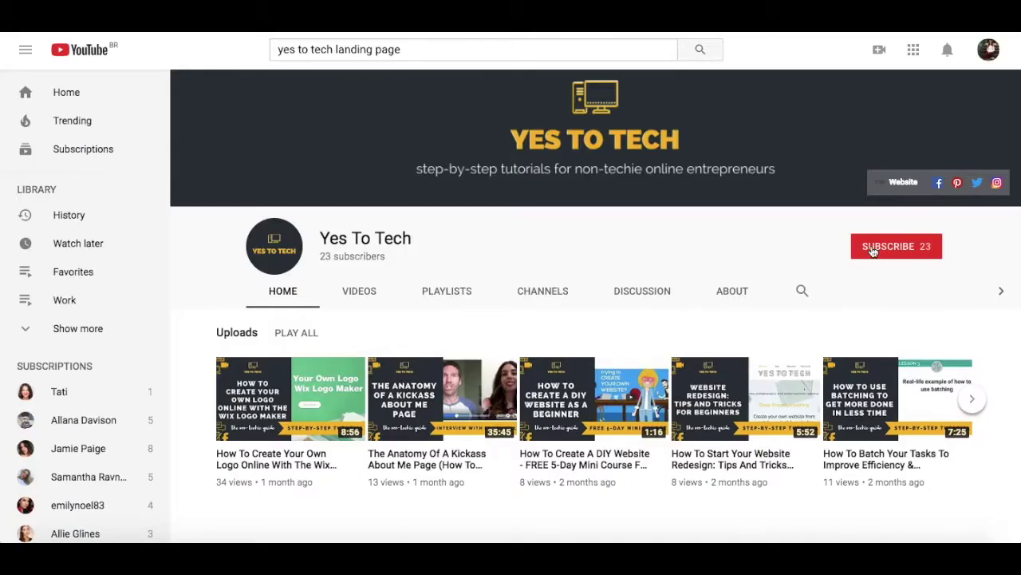
# Subscribe to Yes To Tech on YouTube with All notifications enabled on the bell.
pyautogui.click(868, 247)
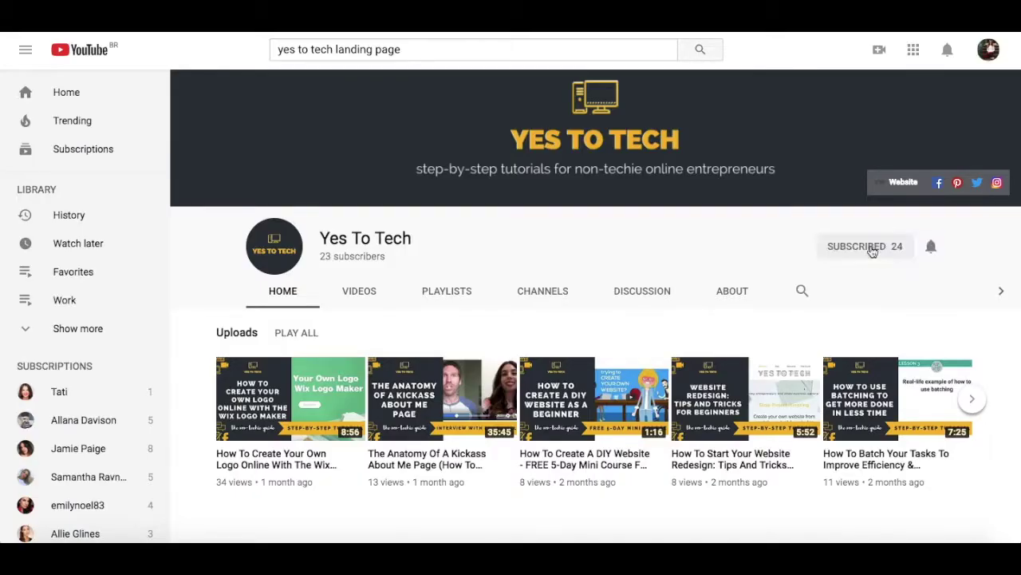
pyautogui.click(932, 246)
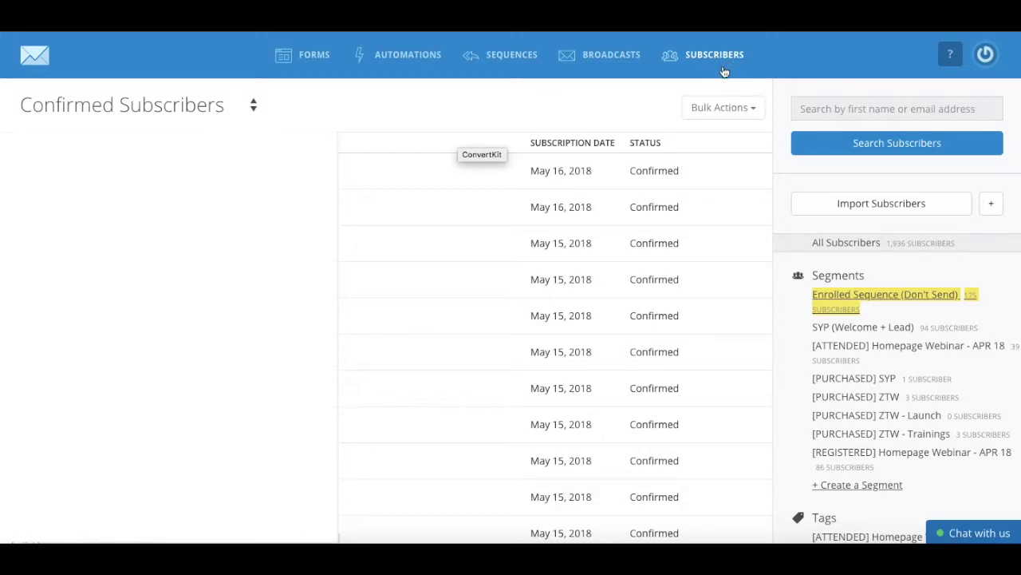
# Create and save a new tag named 'TEST TAG 1' from the sidebar's Tags section.
pyautogui.scroll(-2, 750, 105)
pyautogui.scroll(-1, 752, 106)
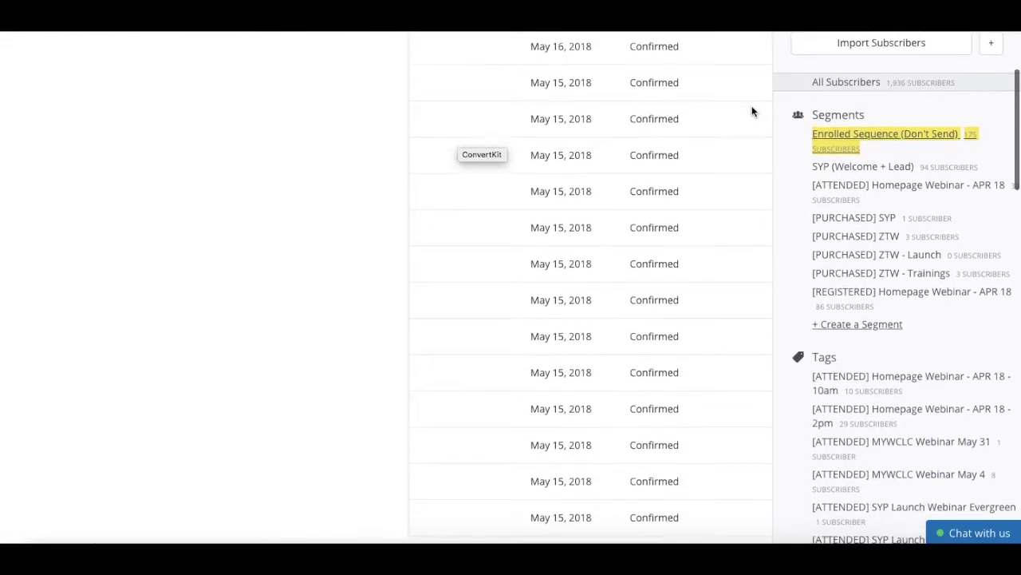
pyautogui.scroll(-2, 752, 105)
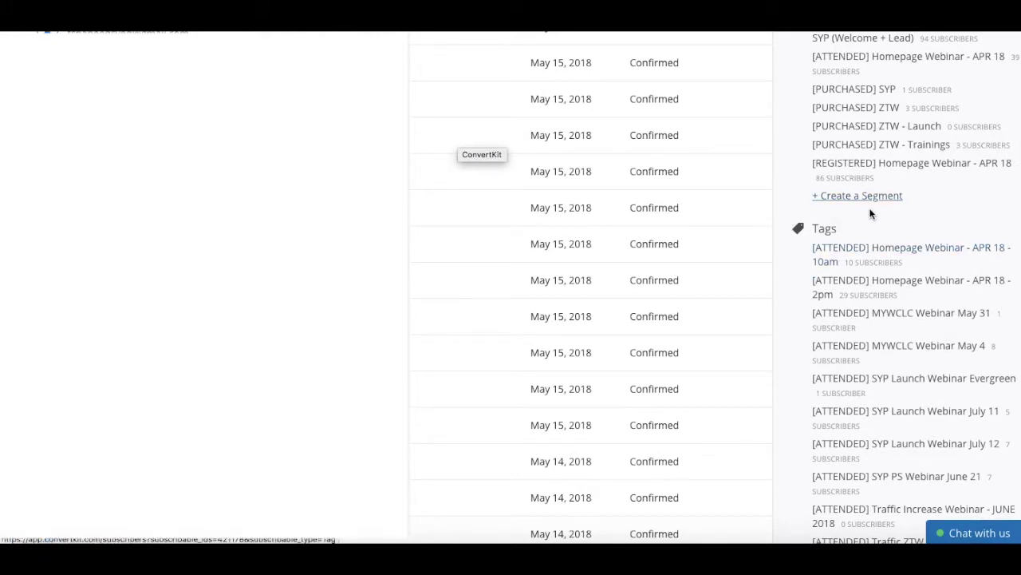
pyautogui.scroll(-2, 786, 265)
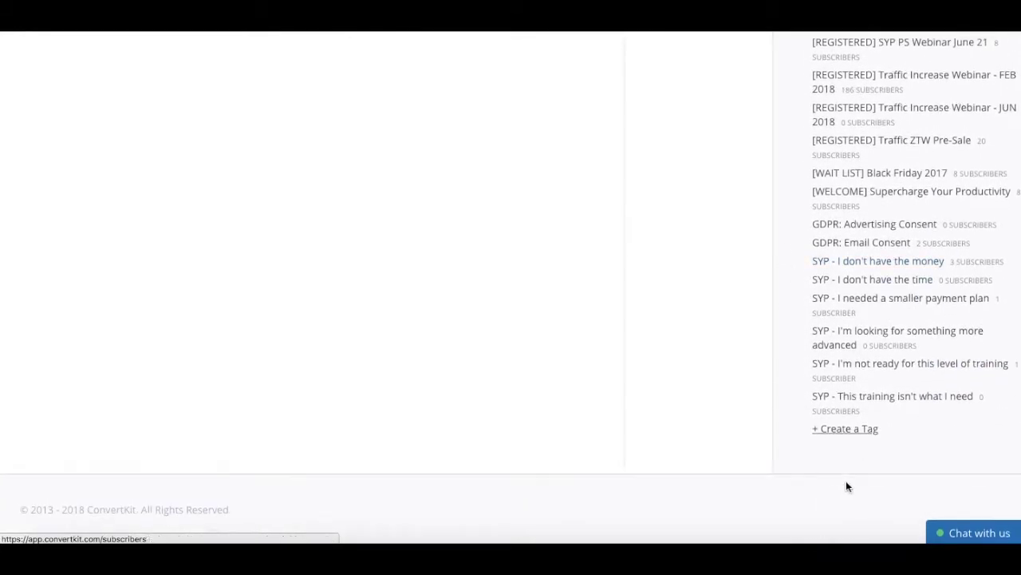
pyautogui.click(855, 435)
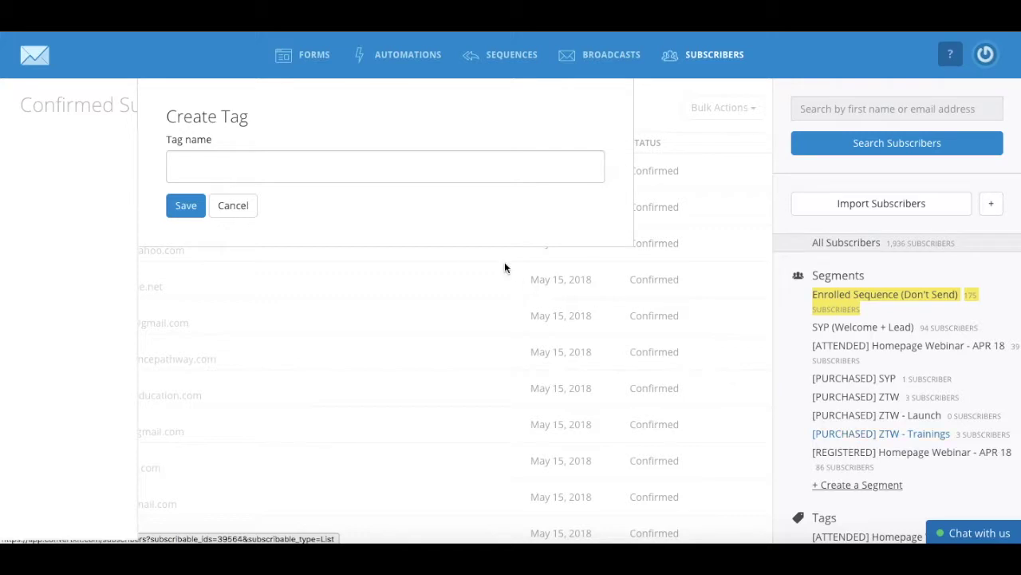
pyautogui.click(365, 176)
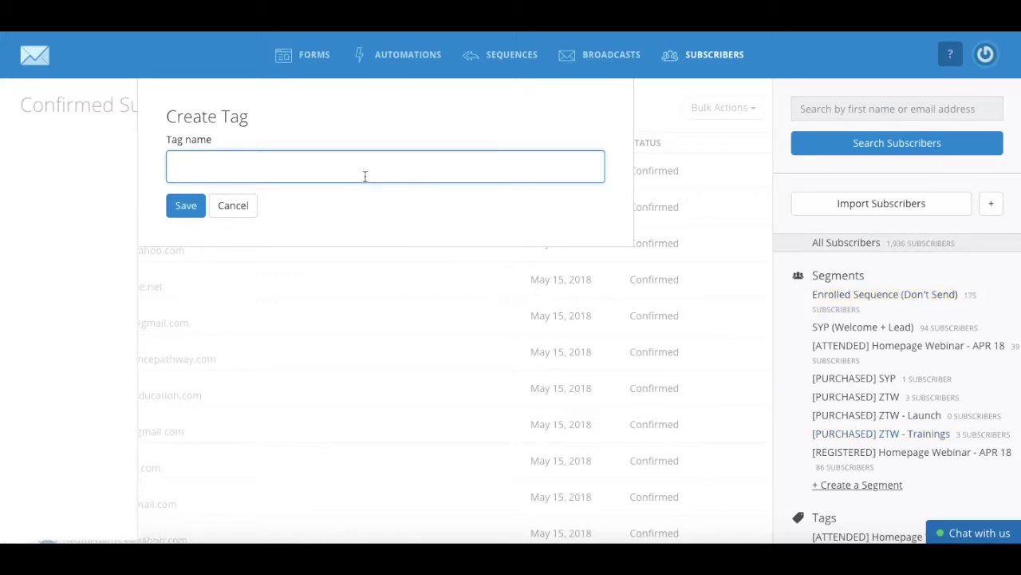
pyautogui.write('TEST TAG 1')
pyautogui.click(186, 205)
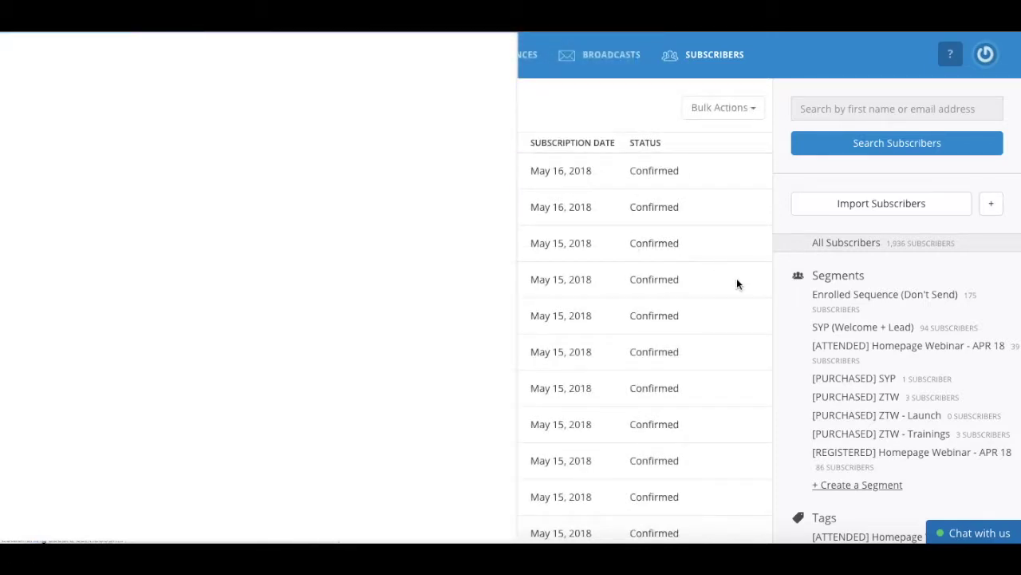
# Create and save a second tag named 'TEST TAG 2' from the Tags list.
pyautogui.scroll(-1, 737, 284)
pyautogui.scroll(-1, 736, 284)
pyautogui.scroll(-5, 736, 284)
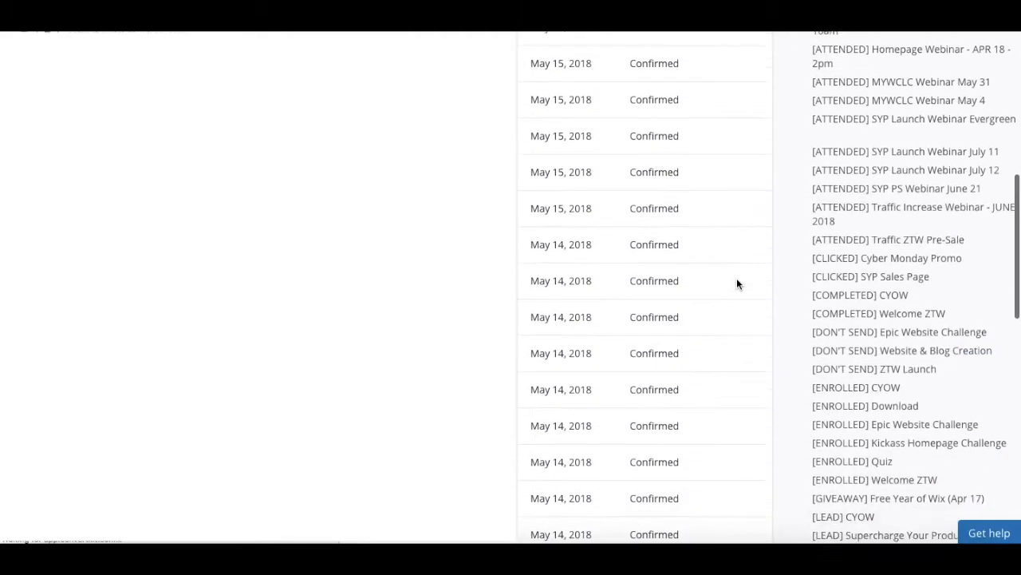
pyautogui.scroll(-1, 737, 284)
pyautogui.scroll(-2, 737, 284)
pyautogui.scroll(-3, 736, 284)
pyautogui.scroll(-2, 737, 284)
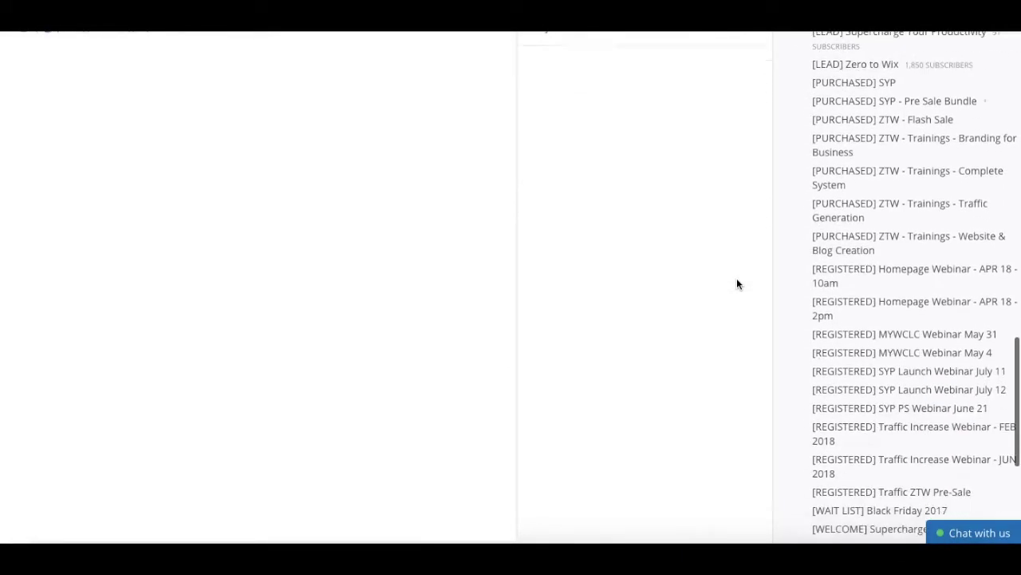
pyautogui.scroll(-2, 737, 284)
pyautogui.scroll(-1, 737, 284)
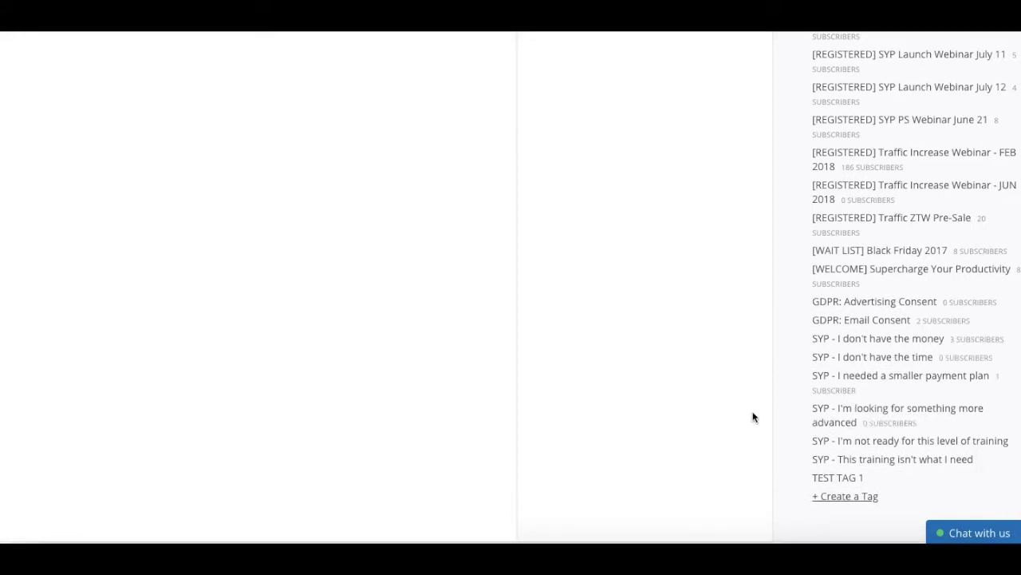
pyautogui.click(834, 443)
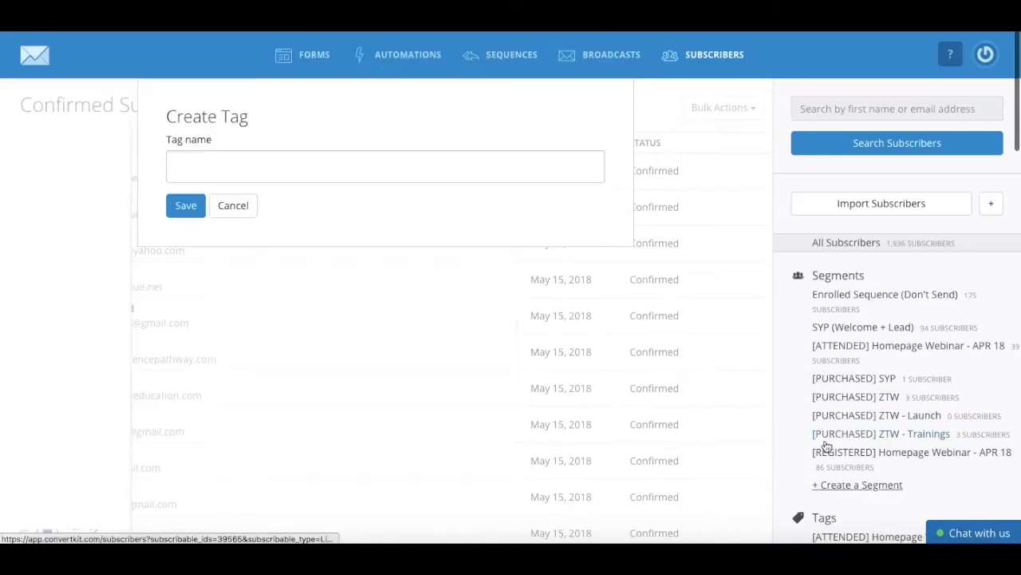
pyautogui.write('TE')
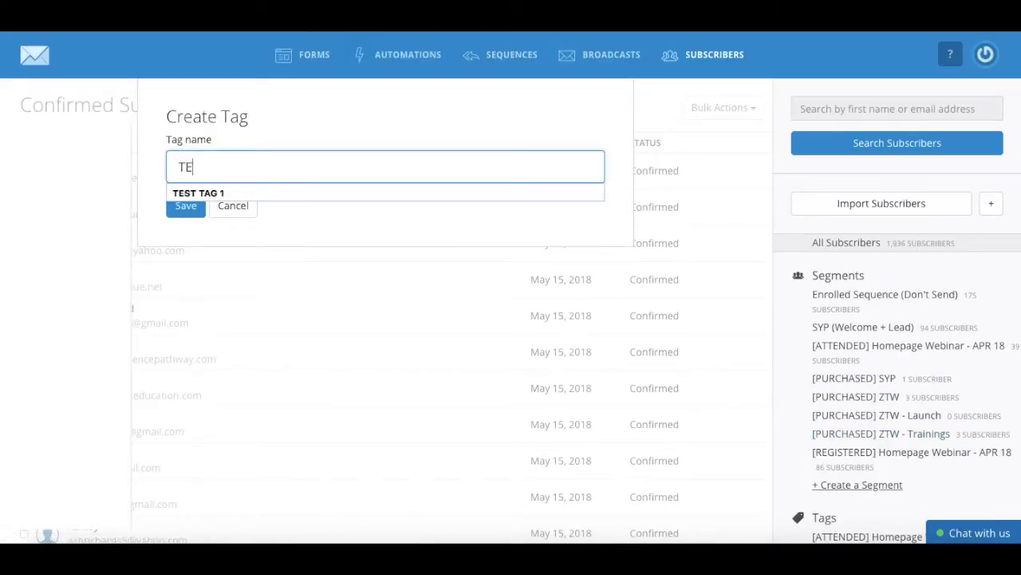
pyautogui.write('ST TAG 2')
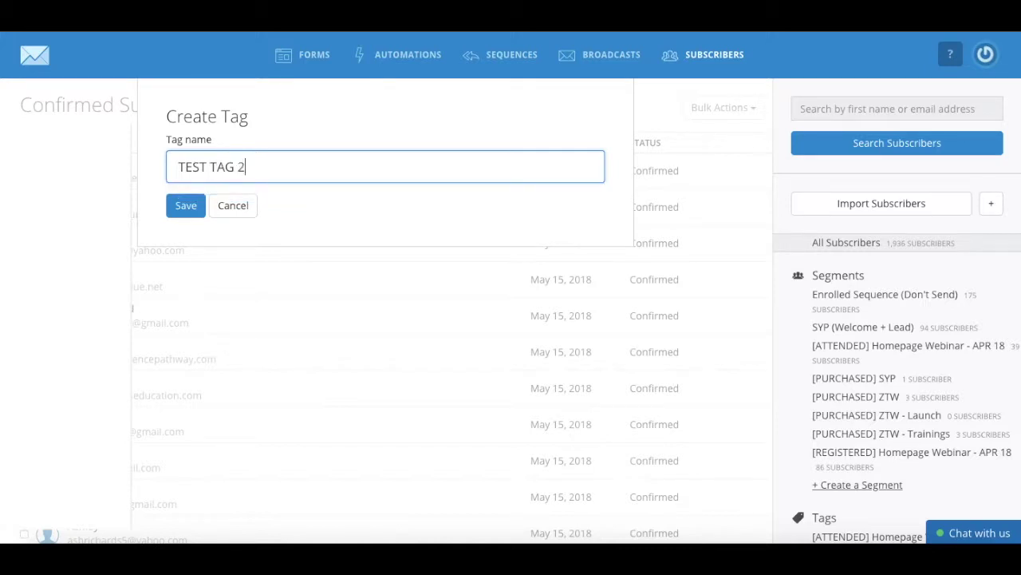
pyautogui.click(182, 204)
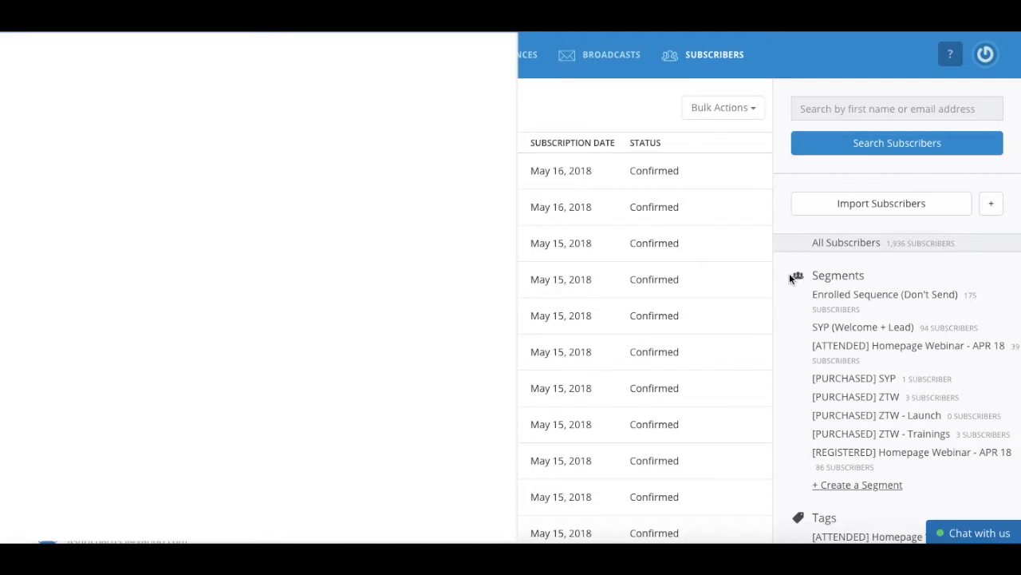
pyautogui.scroll(-1, 774, 296)
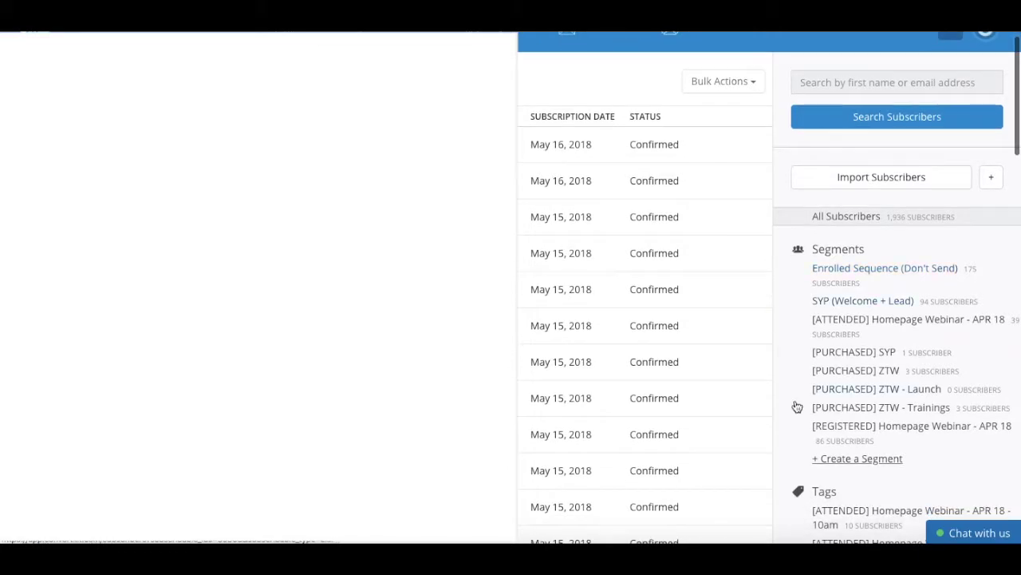
# Start a new segment named 'TEST SEGMENT' with Matching left on 'any'.
pyautogui.click(828, 463)
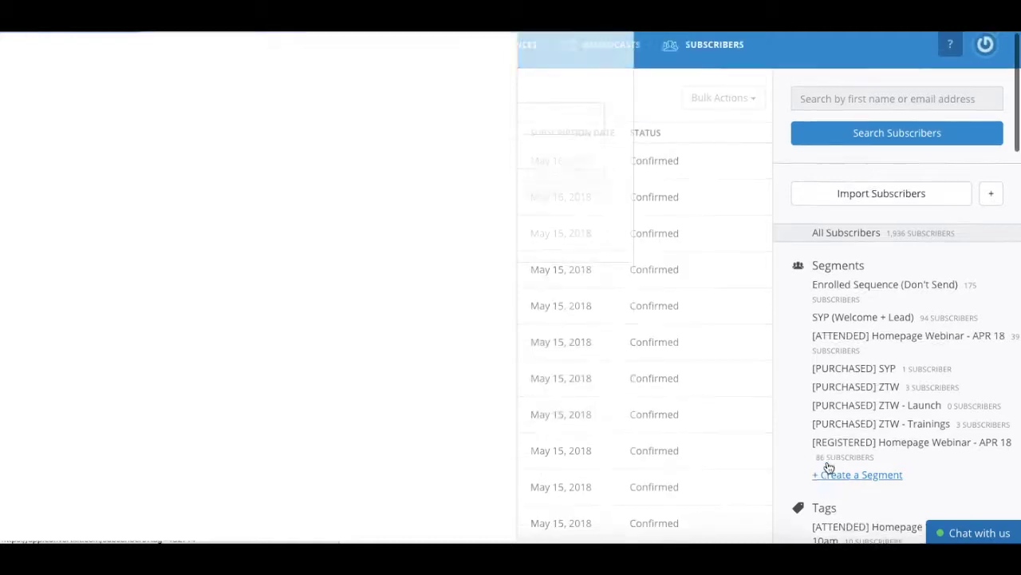
pyautogui.click(502, 177)
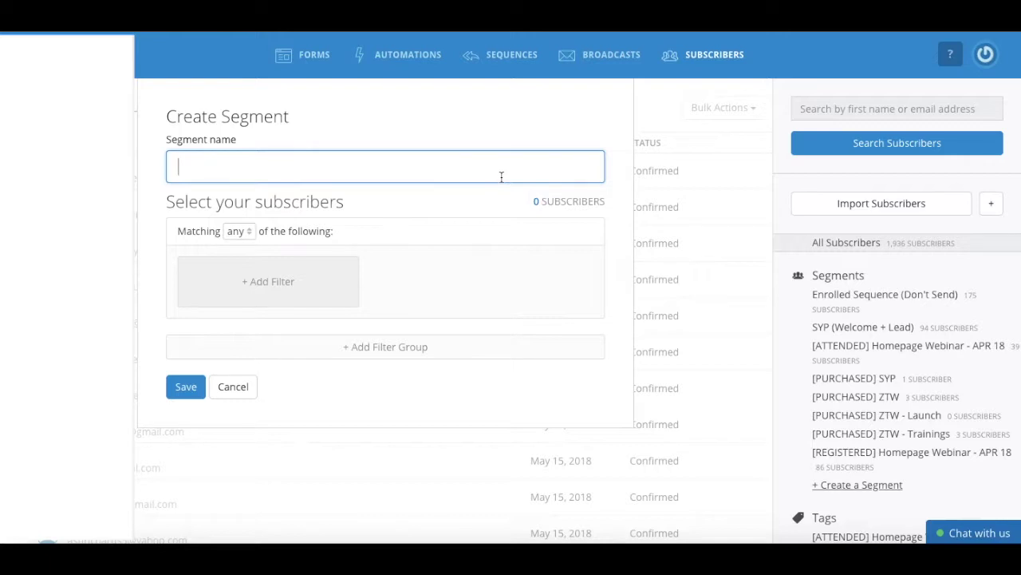
pyautogui.write('TEST SEGM')
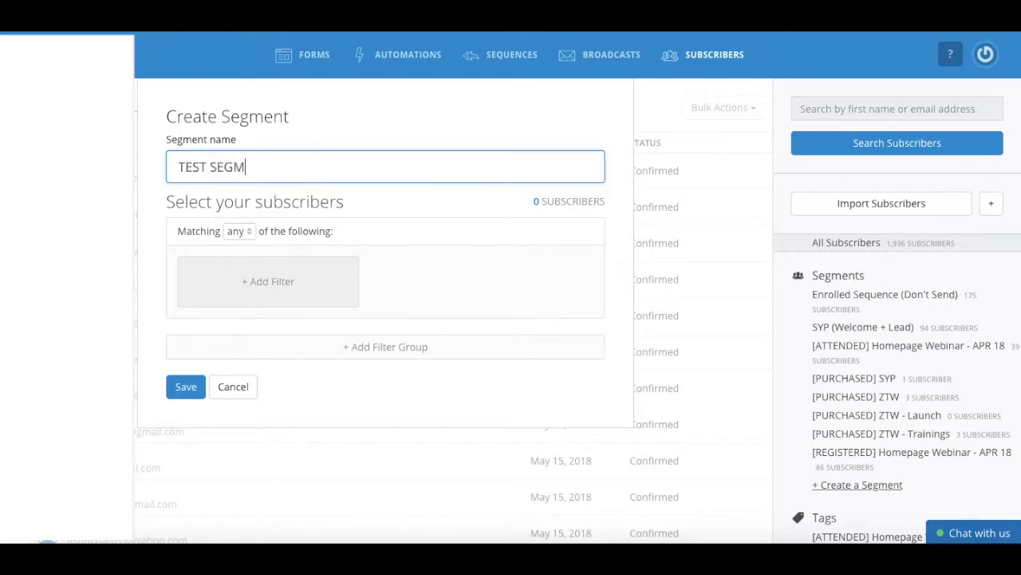
pyautogui.write('ENT')
pyautogui.moveTo(386, 272)
pyautogui.click(250, 232)
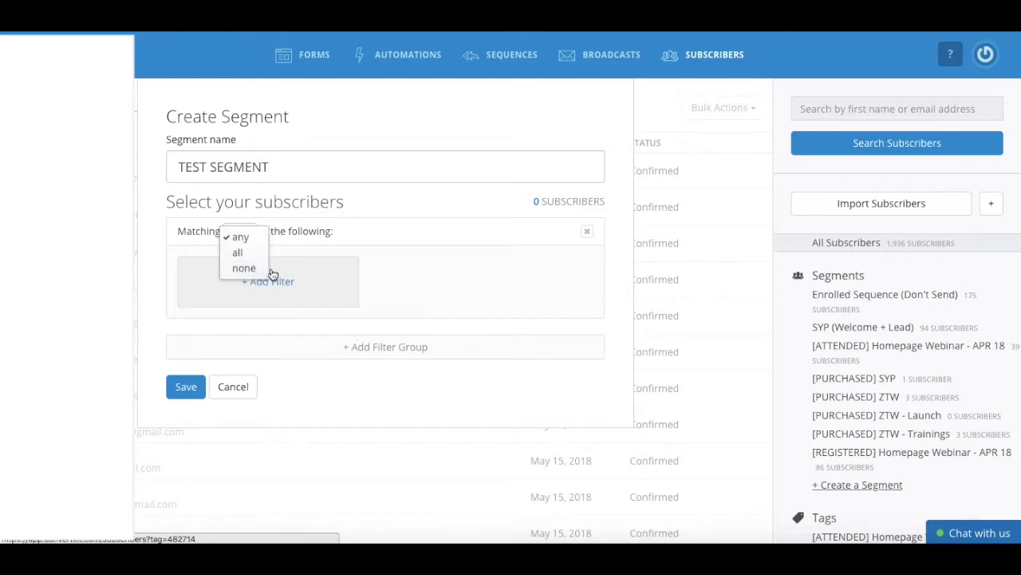
pyautogui.click(363, 231)
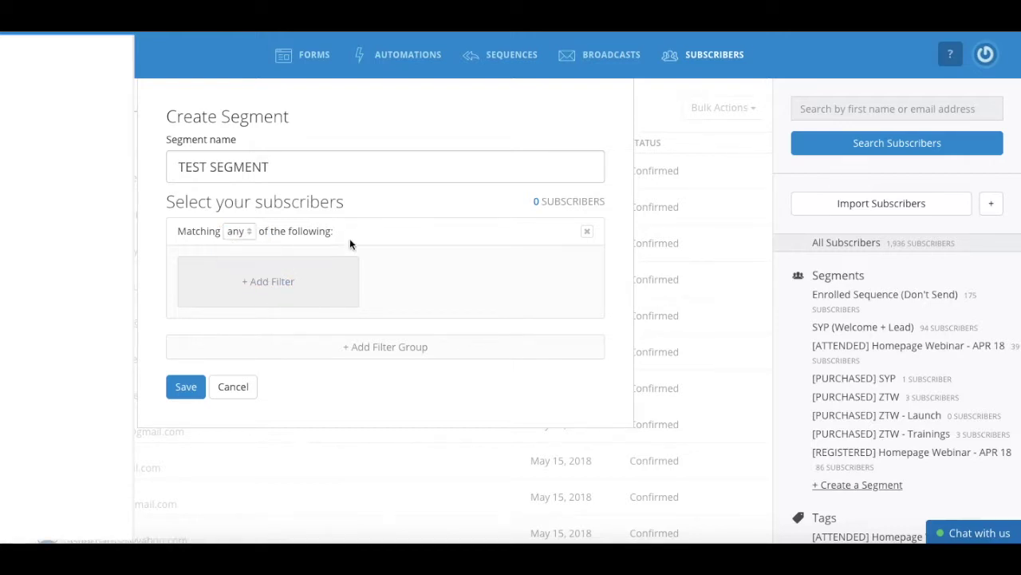
# Add a 'Subscribed to > Tags > TEST TAG 1' filter to TEST SEGMENT.
pyautogui.click(316, 287)
pyautogui.scroll(-1, 317, 288)
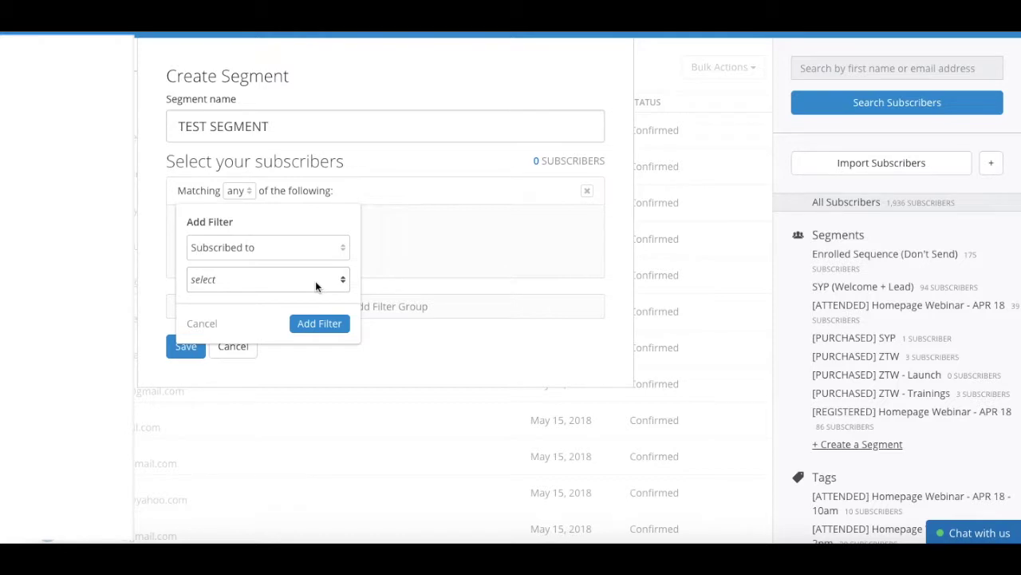
pyautogui.scroll(-1, 316, 281)
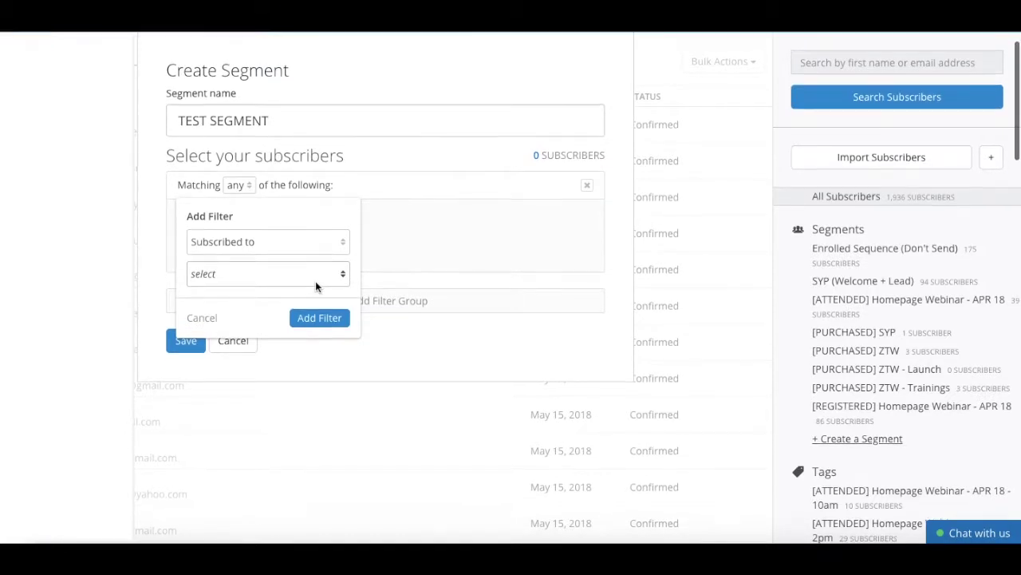
pyautogui.click(322, 238)
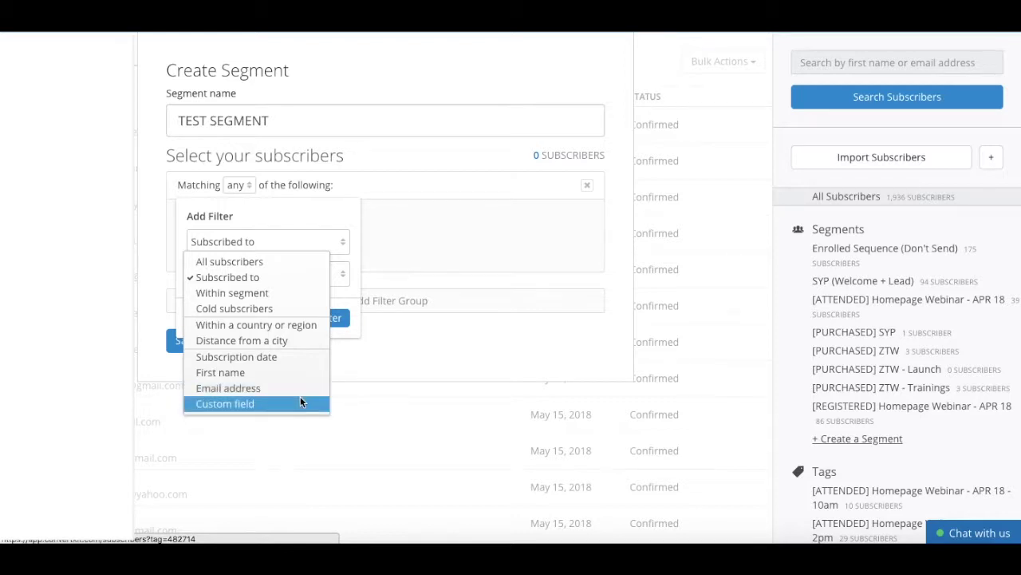
pyautogui.click(319, 276)
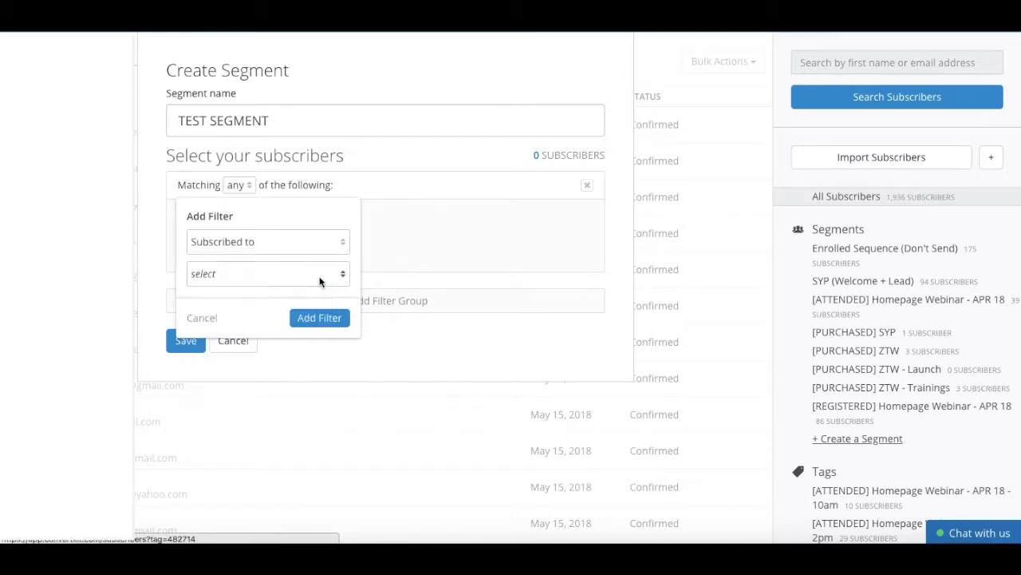
pyautogui.click(305, 271)
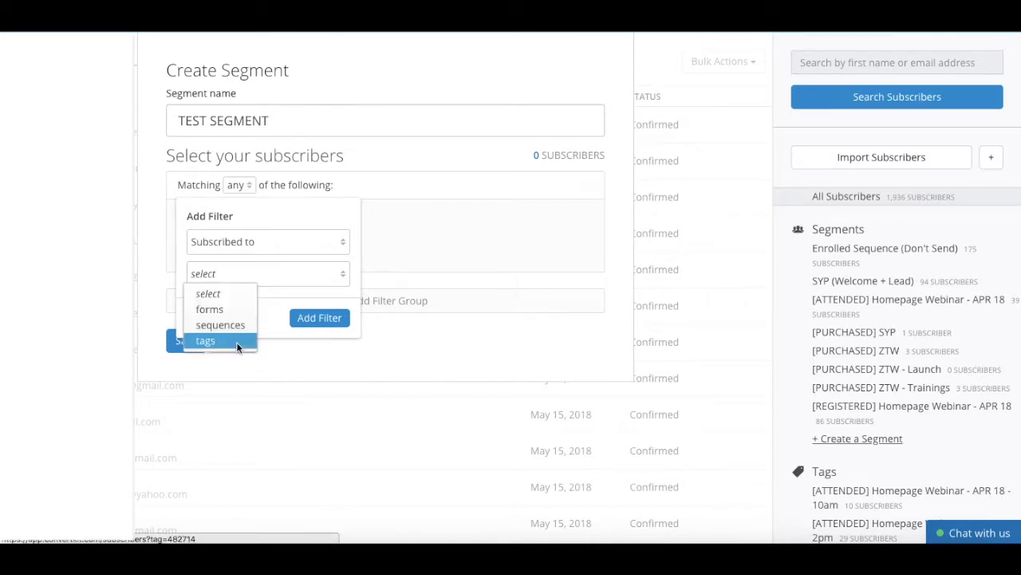
pyautogui.click(224, 341)
pyautogui.click(265, 307)
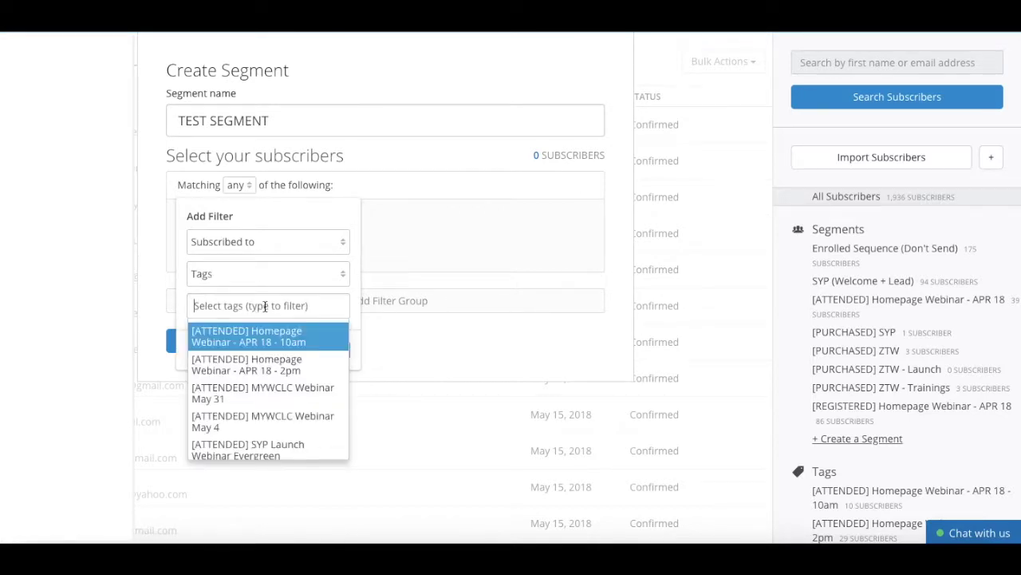
pyautogui.write('test')
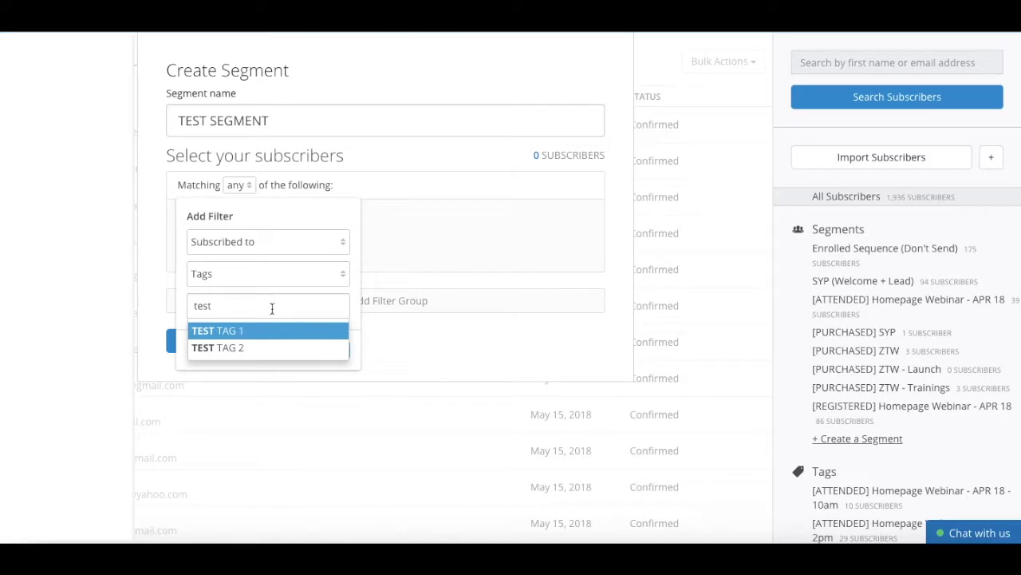
pyautogui.click(264, 331)
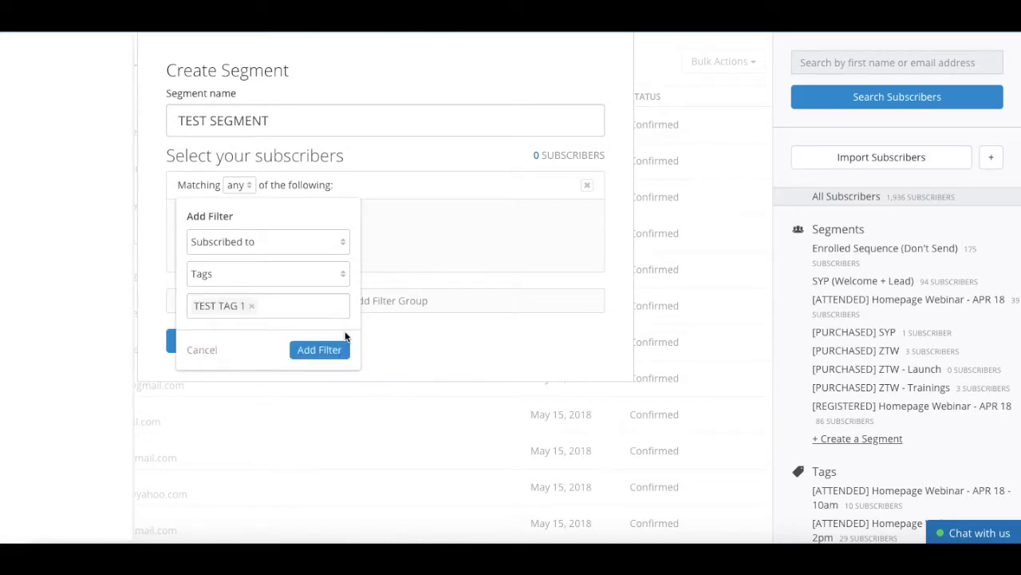
pyautogui.click(345, 351)
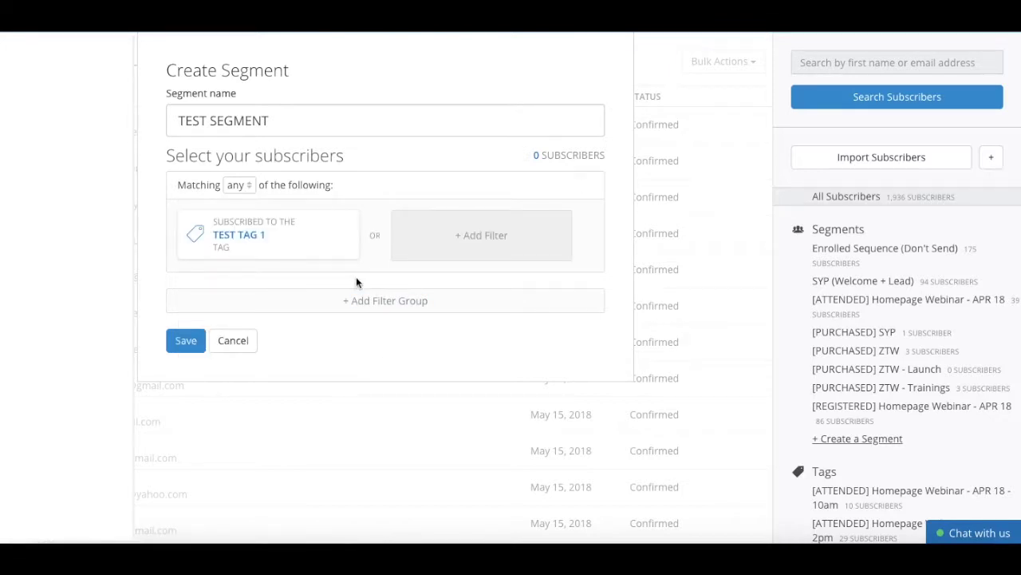
# Add a second filter group to TEST SEGMENT with Matching set to 'none'.
pyautogui.moveTo(268, 235)
pyautogui.click(326, 306)
pyautogui.scroll(-1, 325, 300)
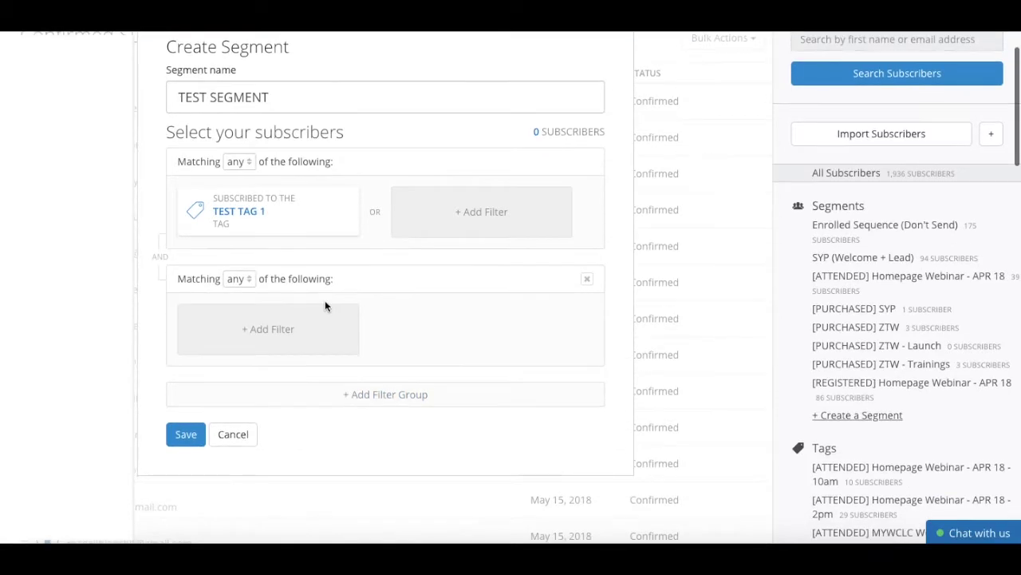
pyautogui.click(237, 280)
pyautogui.click(238, 314)
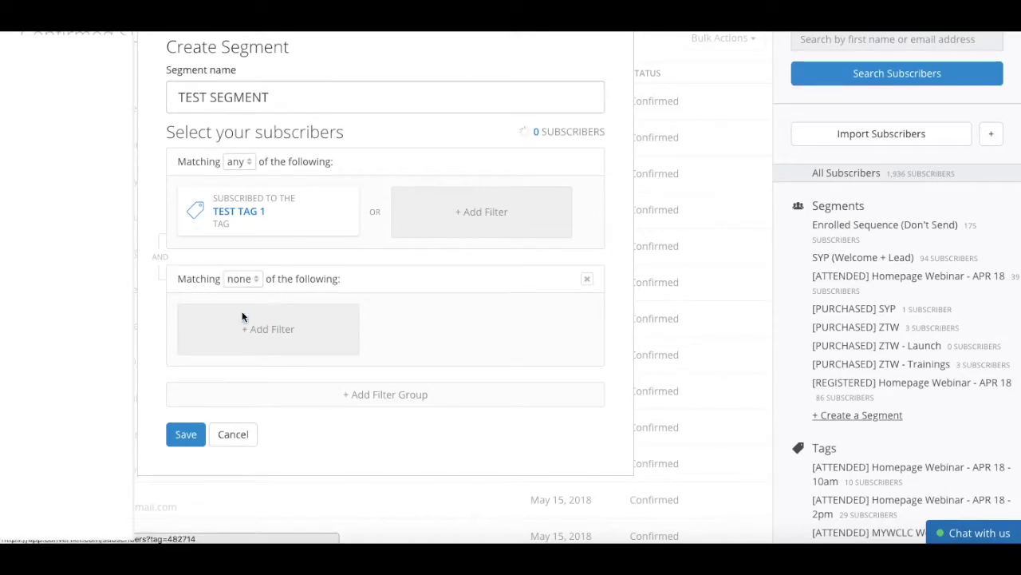
# Add a 'Subscribed to > Tags > TEST TAG 2' filter to the second group.
pyautogui.click(309, 334)
pyautogui.scroll(-1, 308, 335)
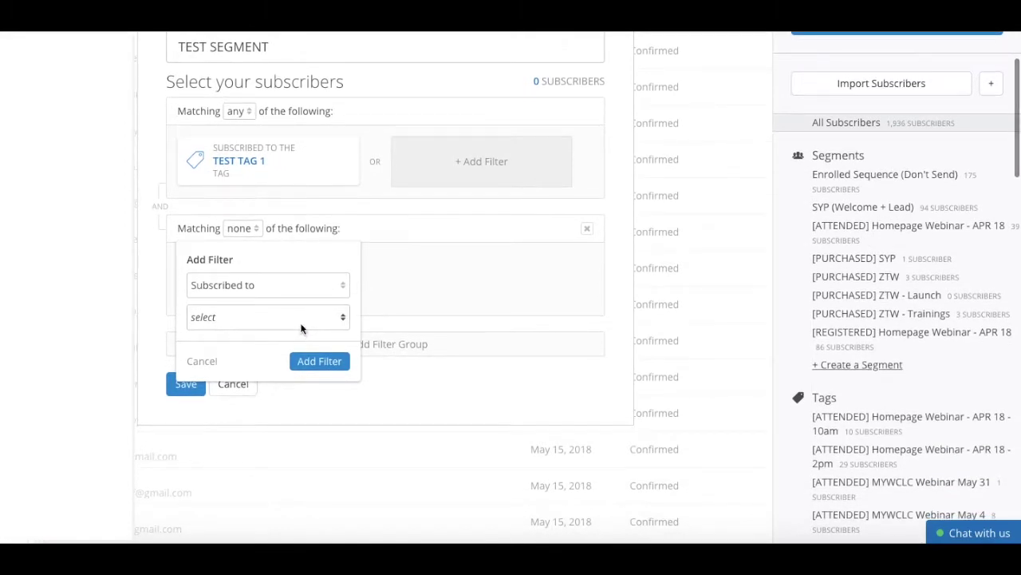
pyautogui.click(301, 326)
pyautogui.click(235, 384)
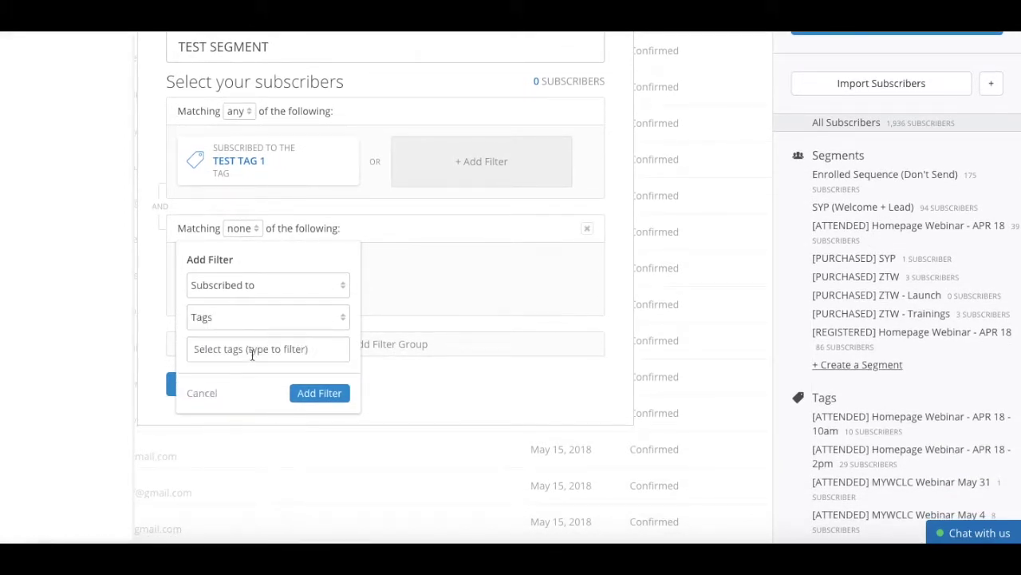
pyautogui.click(252, 351)
pyautogui.write('test')
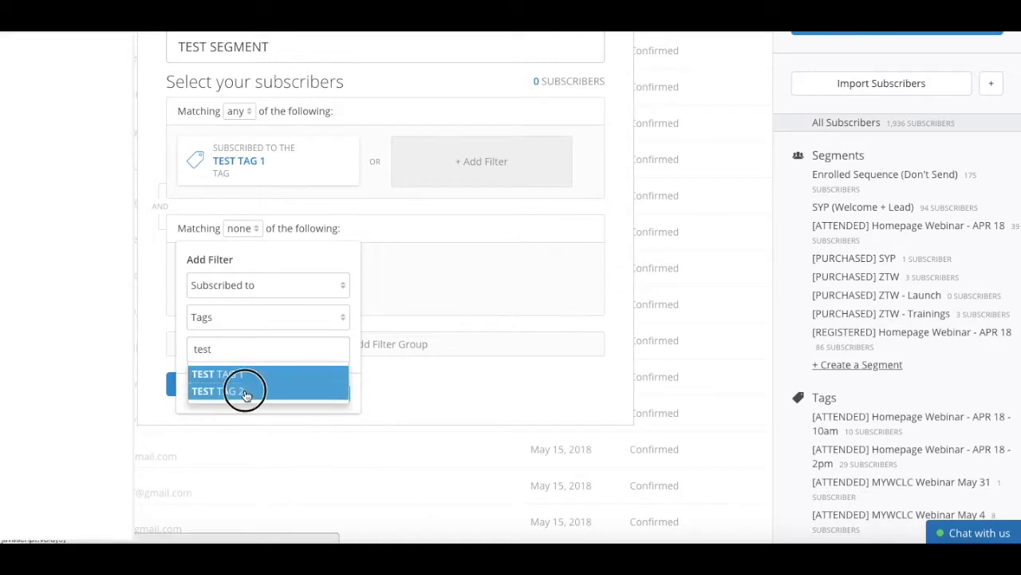
pyautogui.click(249, 390)
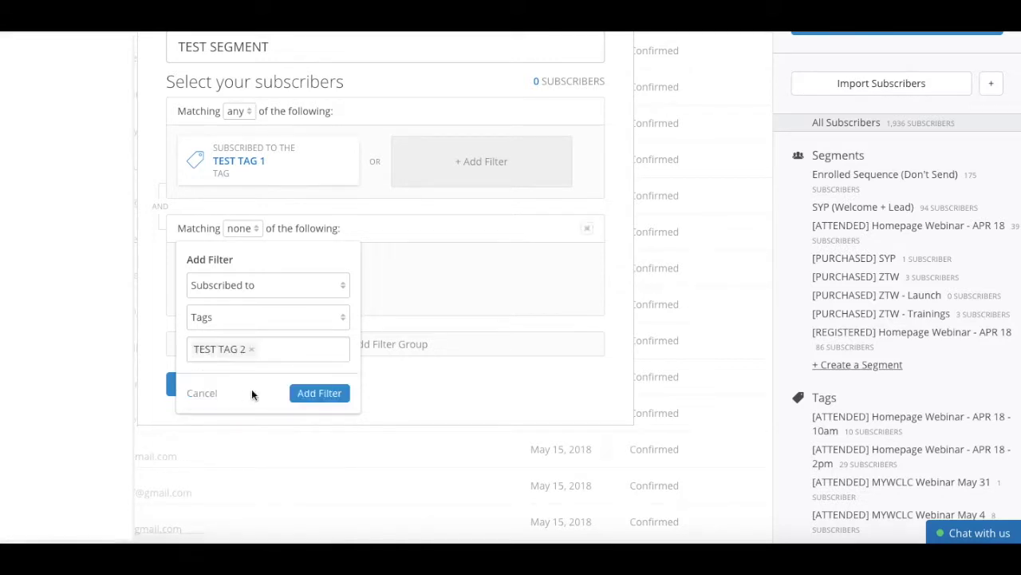
pyautogui.click(347, 394)
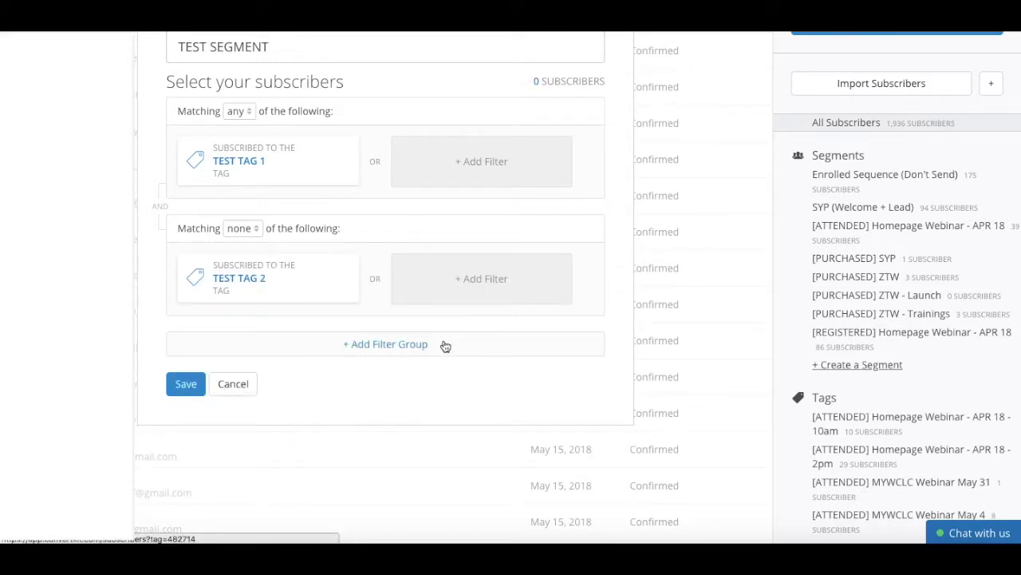
pyautogui.scroll(1, 444, 347)
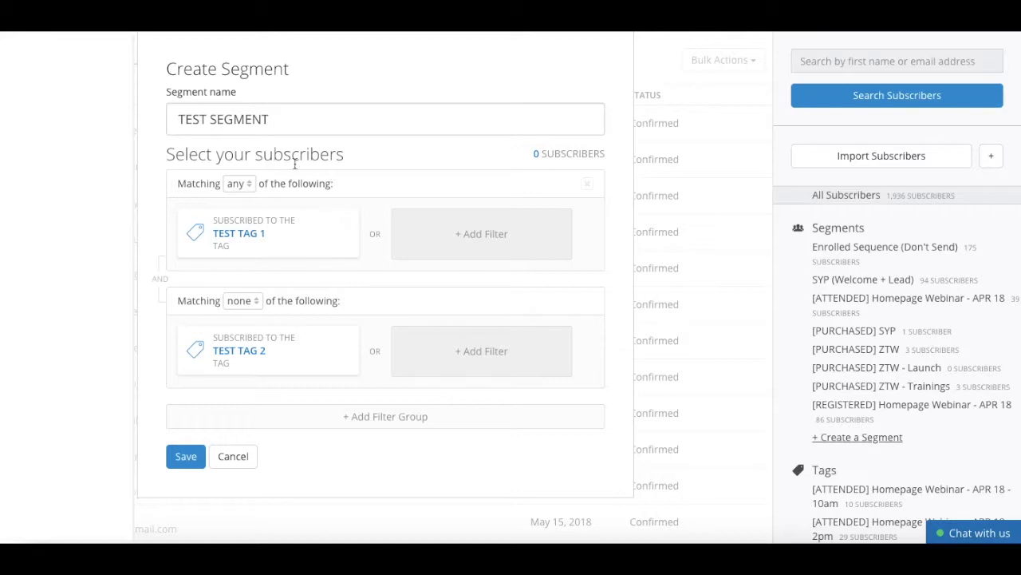
# Save TEST SEGMENT with its TEST TAG 1 include and TEST TAG 2 exclude filters.
pyautogui.moveTo(268, 278)
pyautogui.scroll(-1, 249, 375)
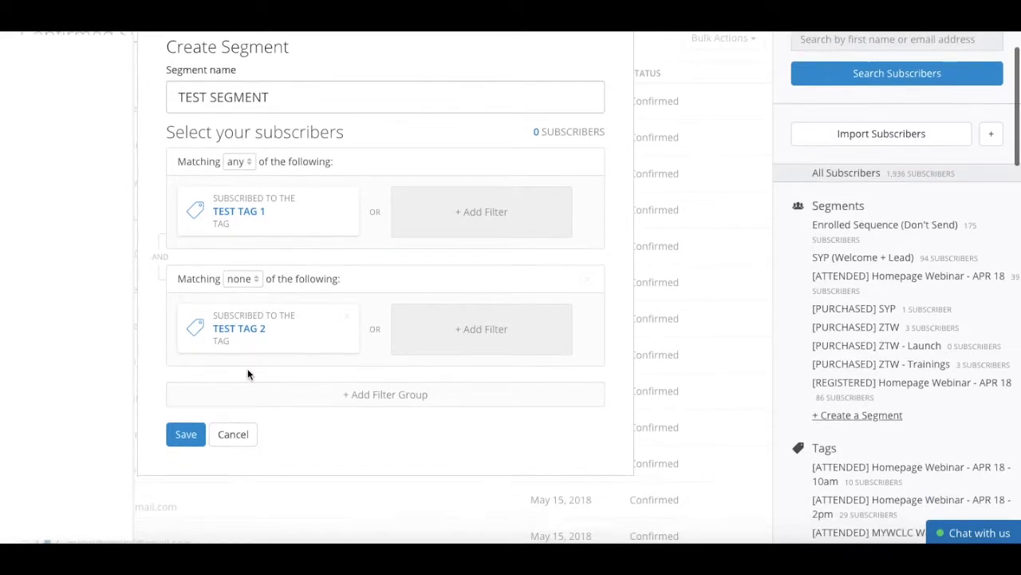
pyautogui.click(194, 443)
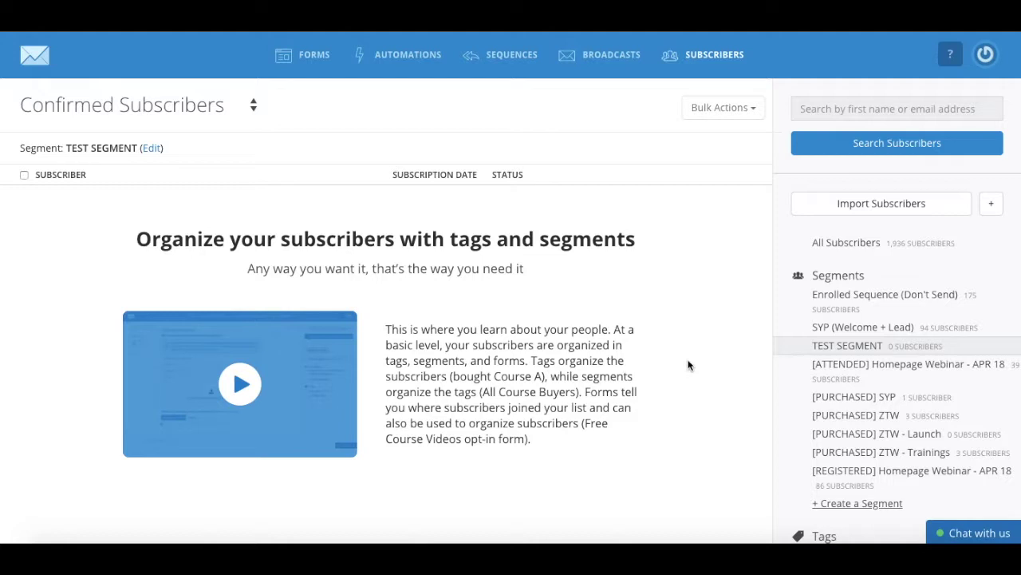
pyautogui.scroll(-1, 688, 364)
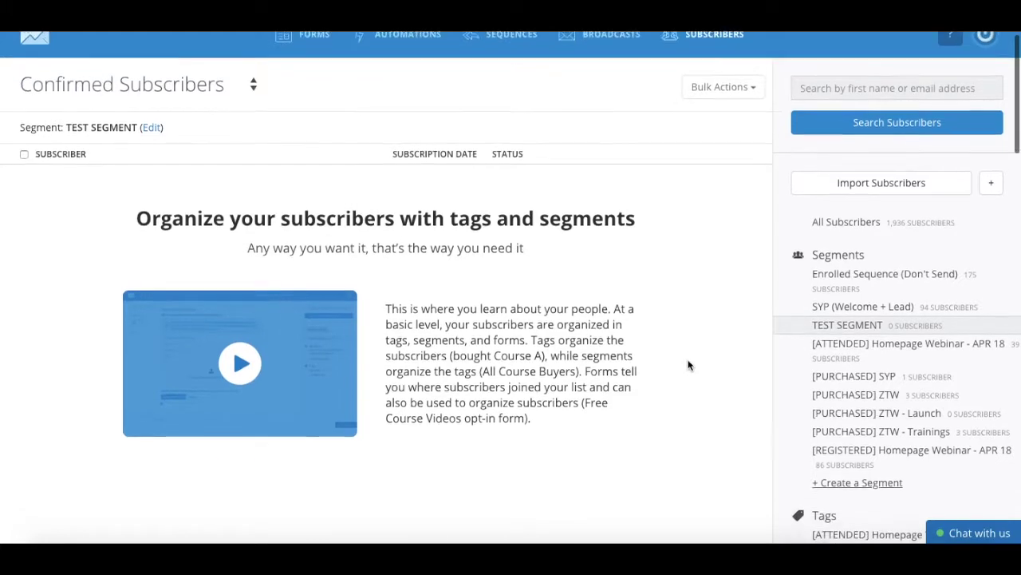
pyautogui.scroll(-2, 689, 364)
pyautogui.scroll(-2, 689, 365)
pyautogui.scroll(-2, 689, 364)
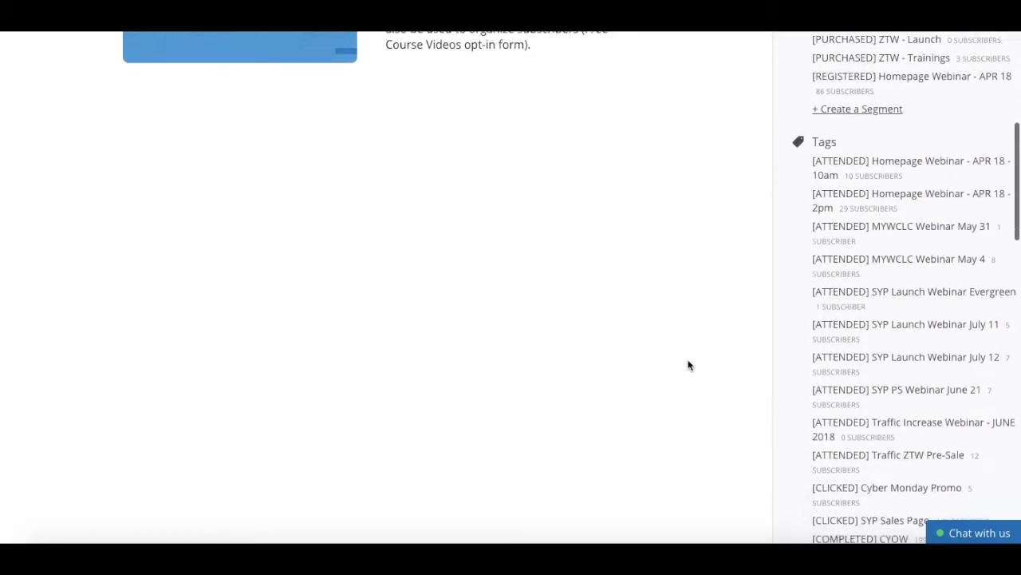
pyautogui.scroll(-1, 689, 365)
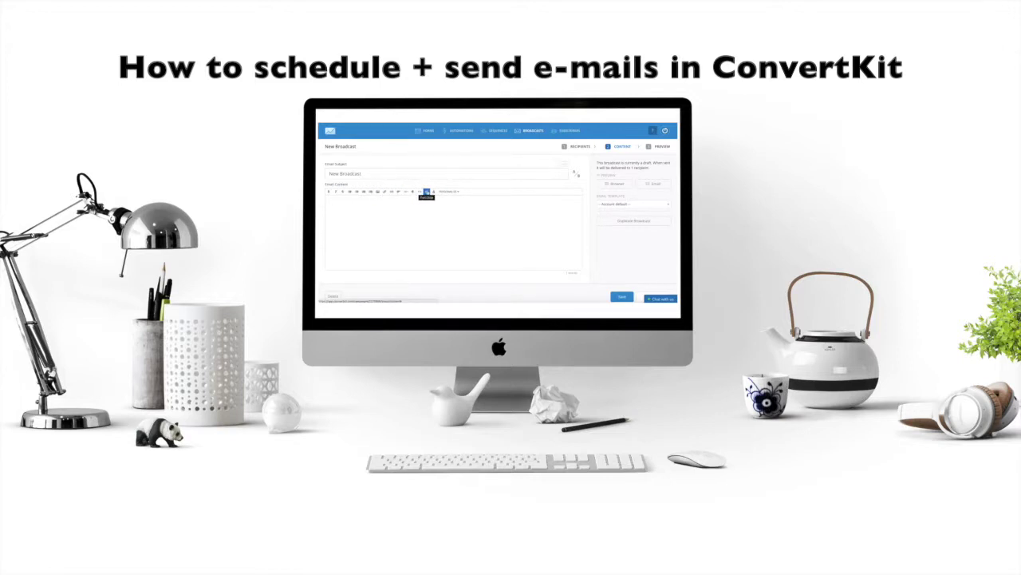
pyautogui.click(449, 192)
pyautogui.click(408, 229)
pyautogui.write("I'm done adding my content!")
pyautogui.scroll(-1, 479, 240)
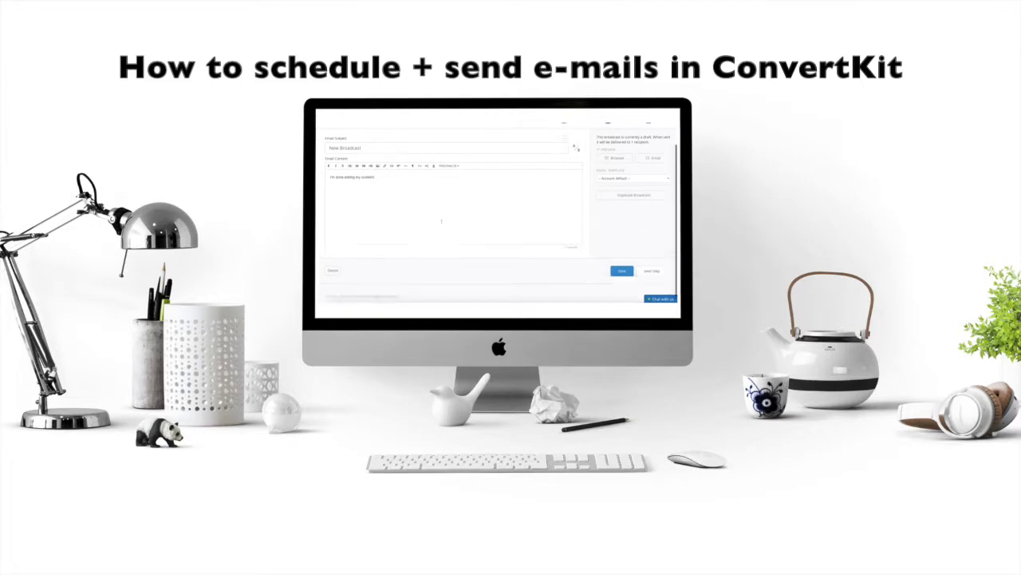
pyautogui.click(652, 265)
pyautogui.scroll(-1, 583, 231)
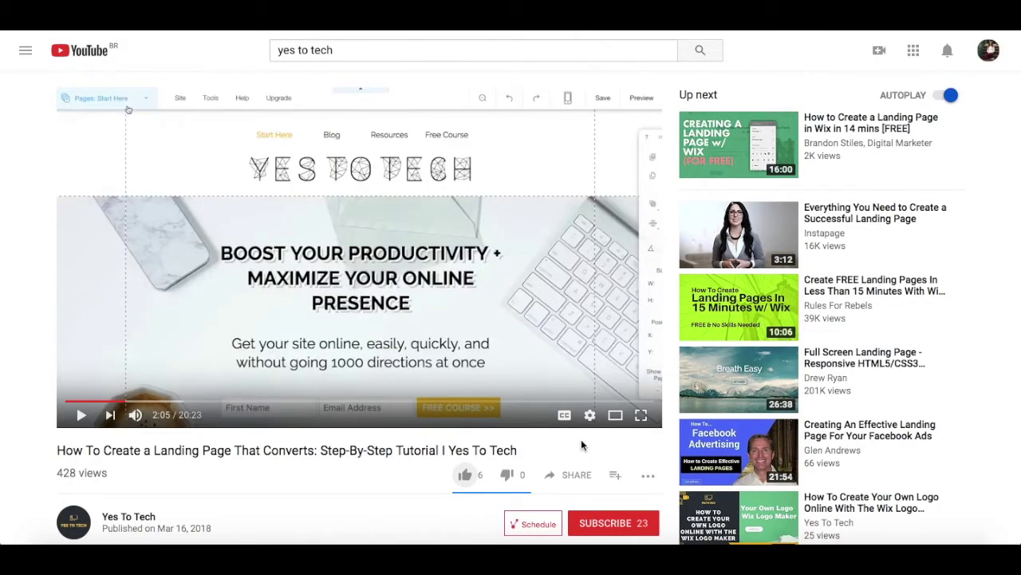
# Like the landing page tutorial video, view its share options, and subscribe to Yes To Tech.
pyautogui.click(465, 476)
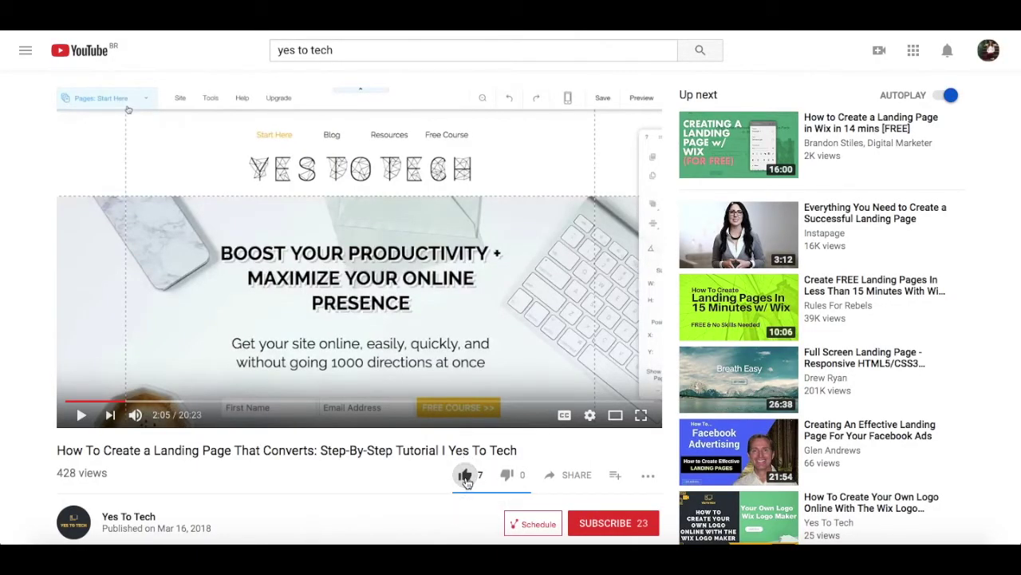
pyautogui.click(574, 477)
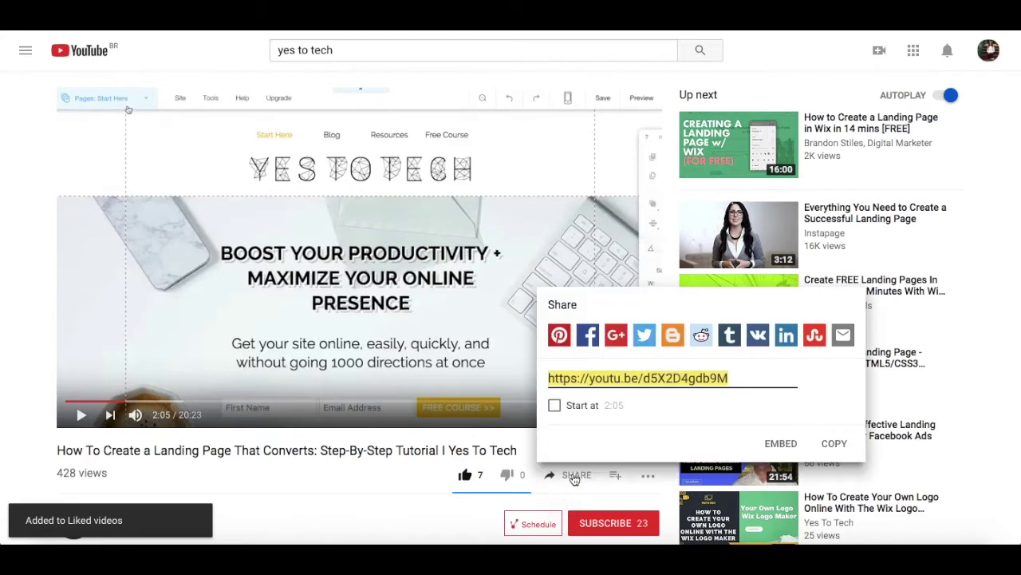
pyautogui.click(605, 523)
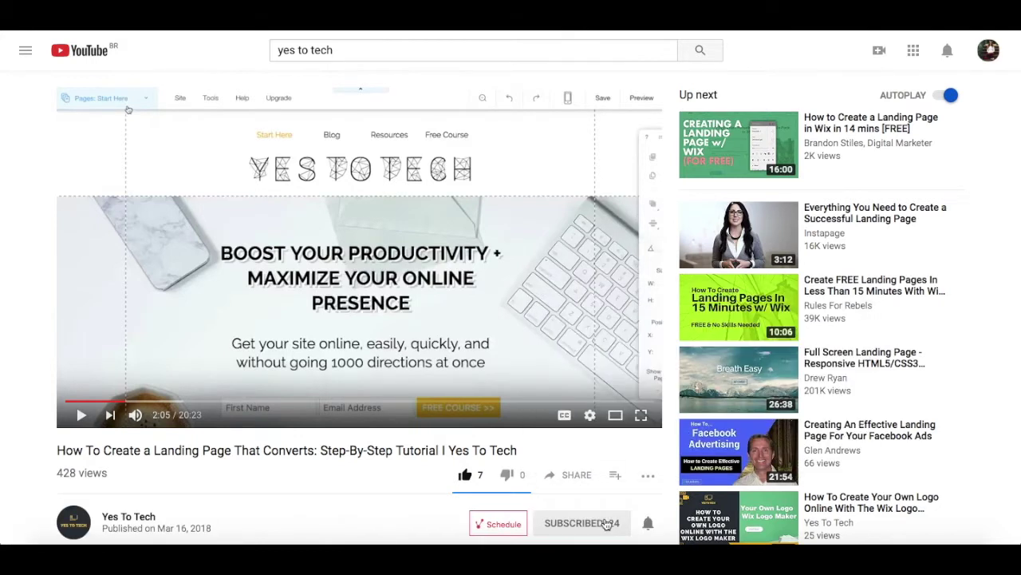